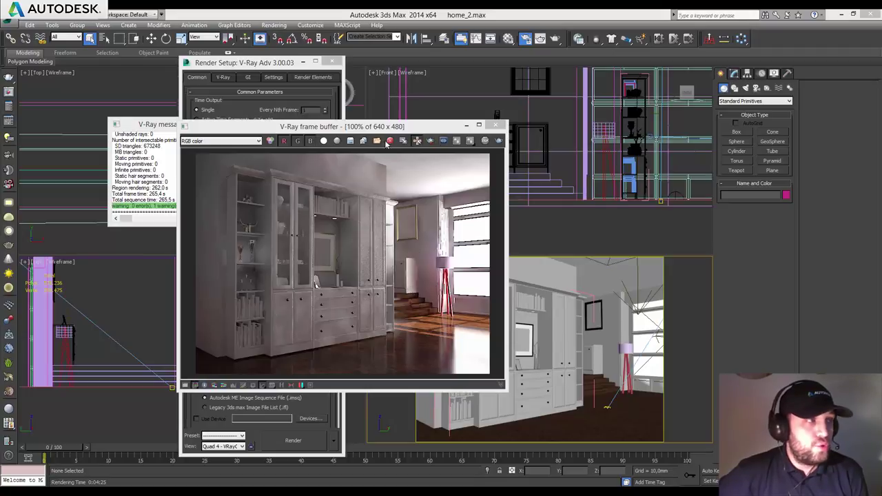
# - Move the frame buffer aside and open the V-Ray Light Lister showing all six scene lights
pyautogui.moveTo(381, 130); pyautogui.dragTo(280, 140)
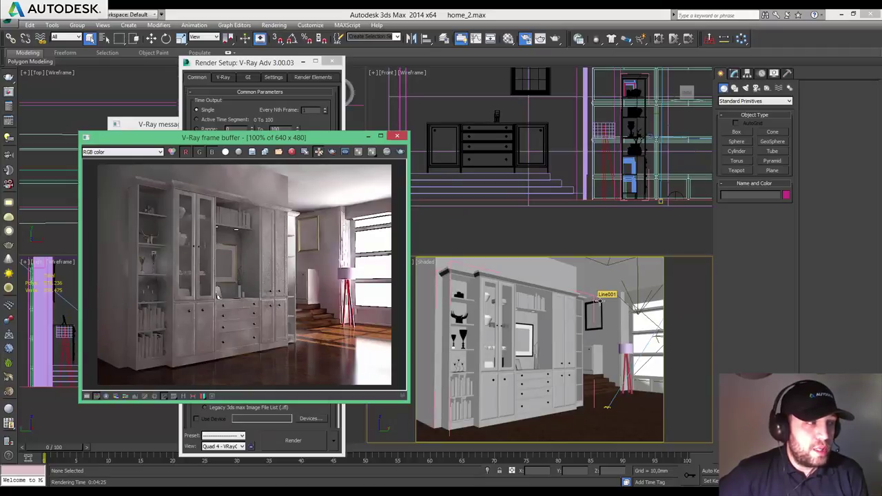
pyautogui.click(9, 155)
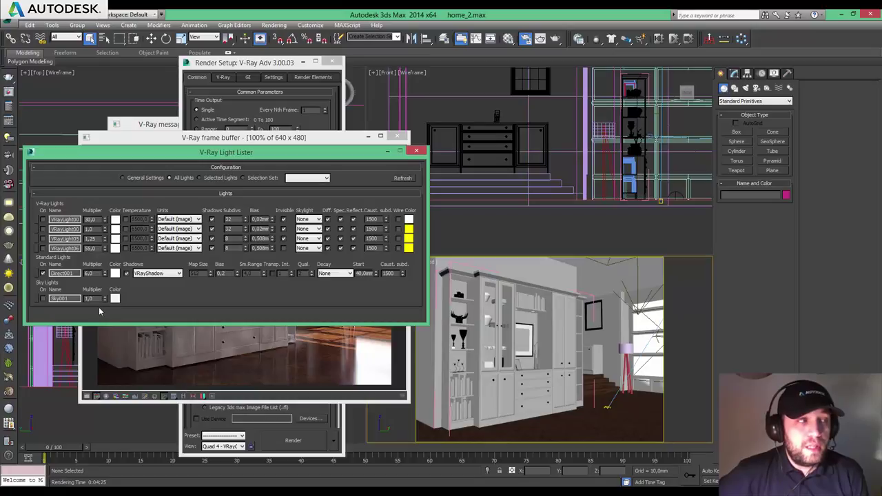
# - Minimize the Light Lister and place Render Setup to the right of the frame buffer
pyautogui.click(388, 151)
pyautogui.moveTo(240, 64)
pyautogui.mouseDown()
pyautogui.moveTo(450, 105)
pyautogui.moveTo(532, 74)
pyautogui.mouseUp()
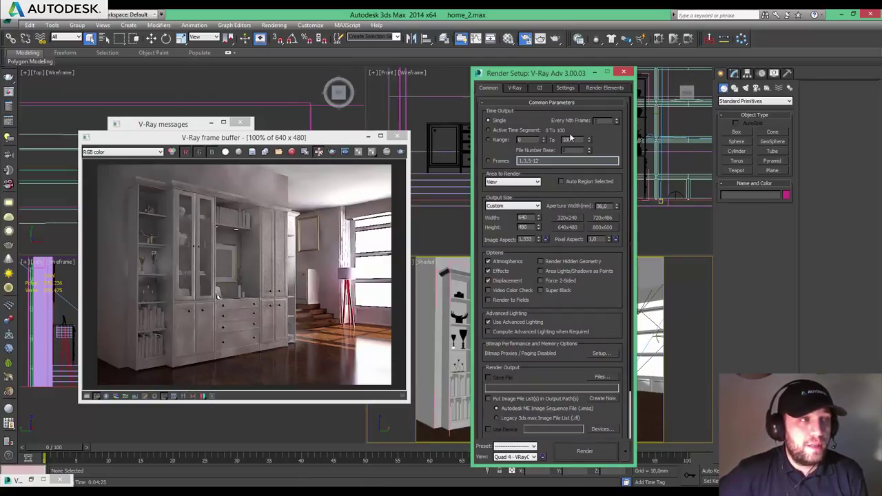
# - Show the V-Ray tab with the Adaptive sampler, Catmull-Rom filter and Linear multiply color mapping
pyautogui.click(513, 88)
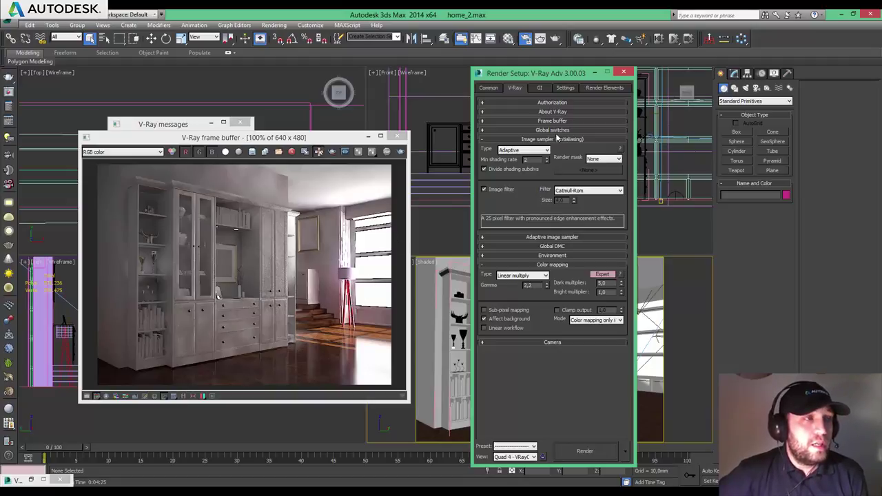
# - Scroll through the GI tab's irradiance map and light cache rollouts, then view the Settings tab
pyautogui.click(539, 88)
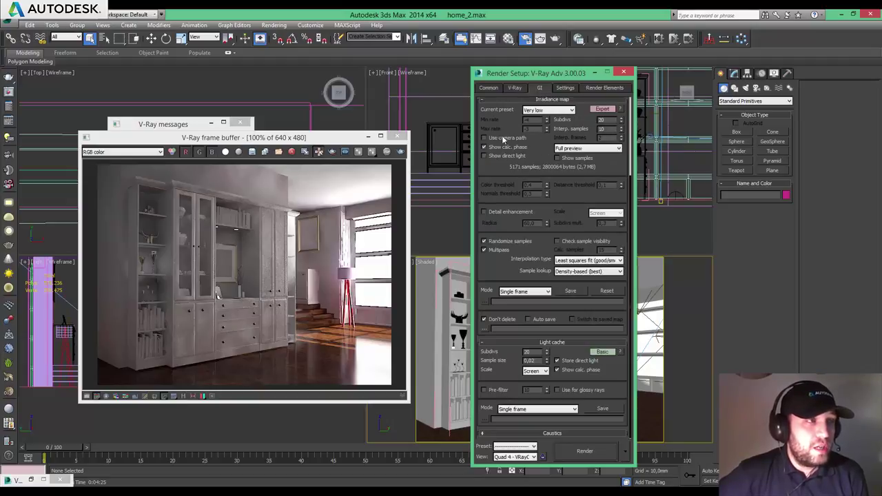
pyautogui.moveTo(508, 123); pyautogui.dragTo(562, 223)
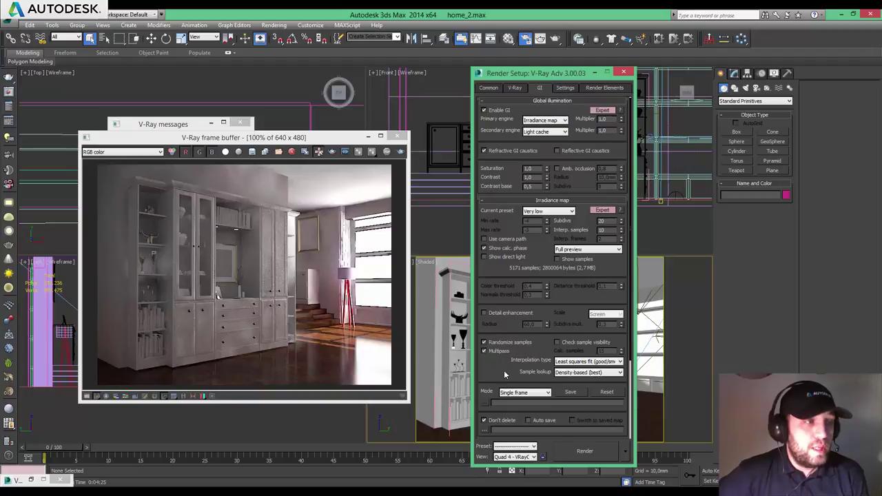
pyautogui.scroll(-3, 523, 359)
pyautogui.scroll(-2, 524, 358)
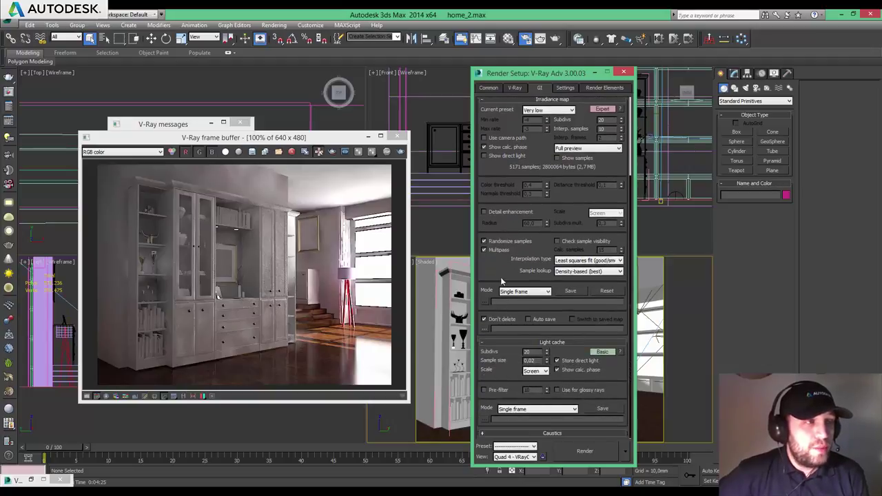
pyautogui.scroll(3, 498, 270)
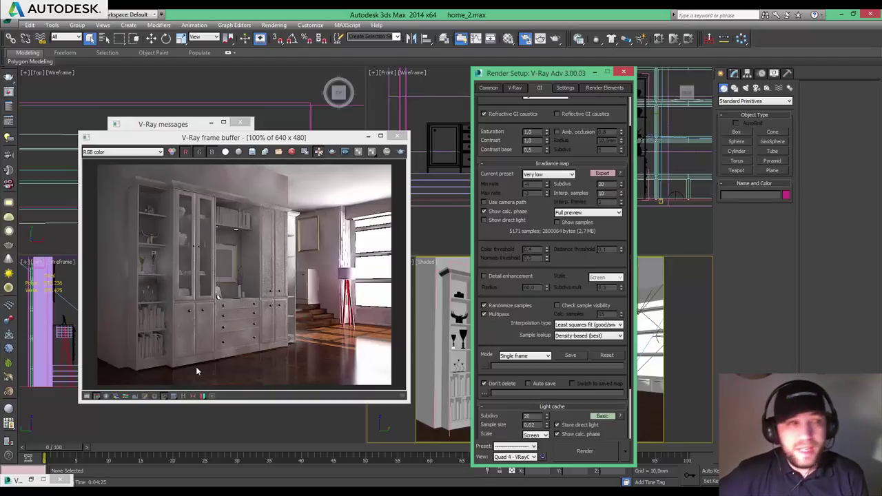
pyautogui.click(566, 88)
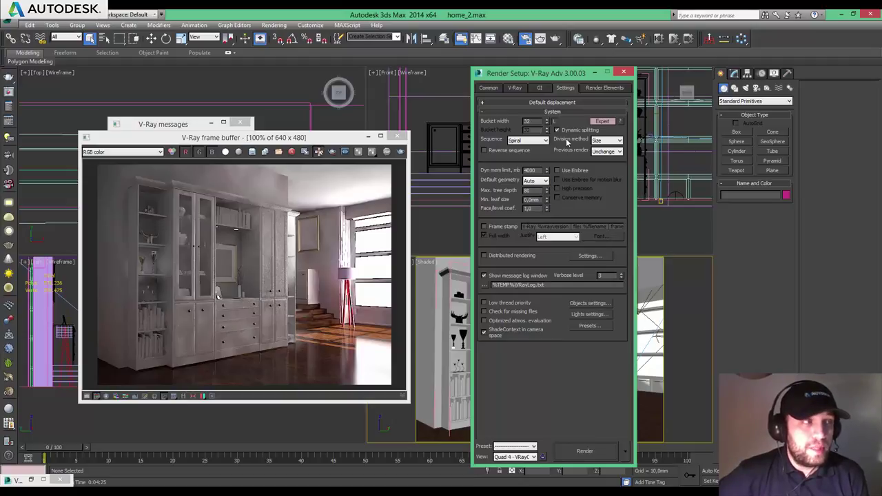
# - Return to the GI tab showing the Very low irradiance map preset at 20 subdivs
pyautogui.click(540, 88)
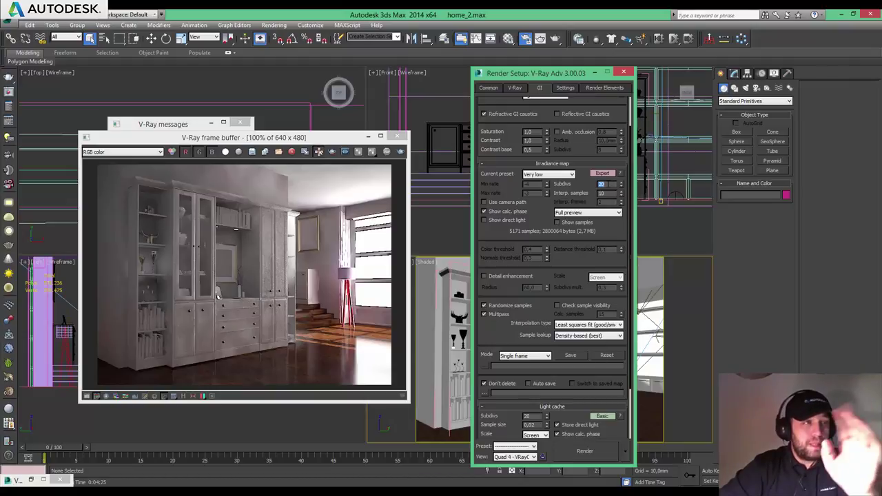
# - Enter irradiance Subdivs 50, Interp. samples 20 and light cache Subdivs 800, then view Common
pyautogui.click(601, 184)
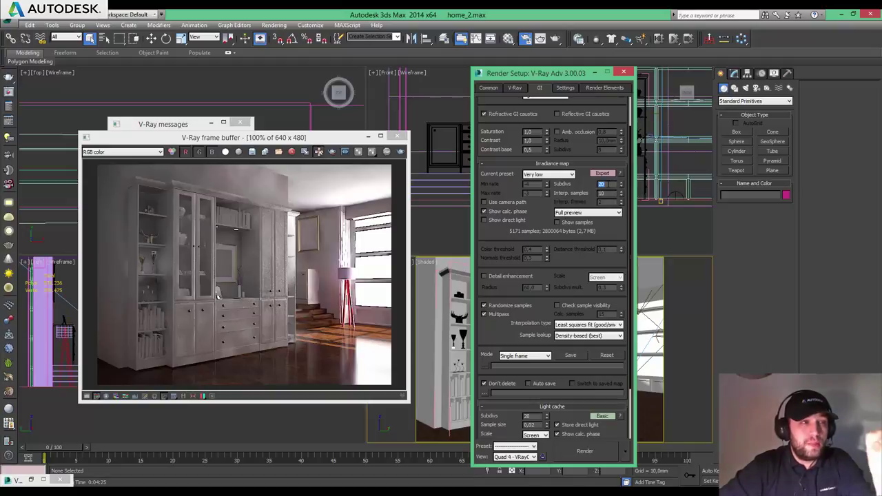
pyautogui.write('50')
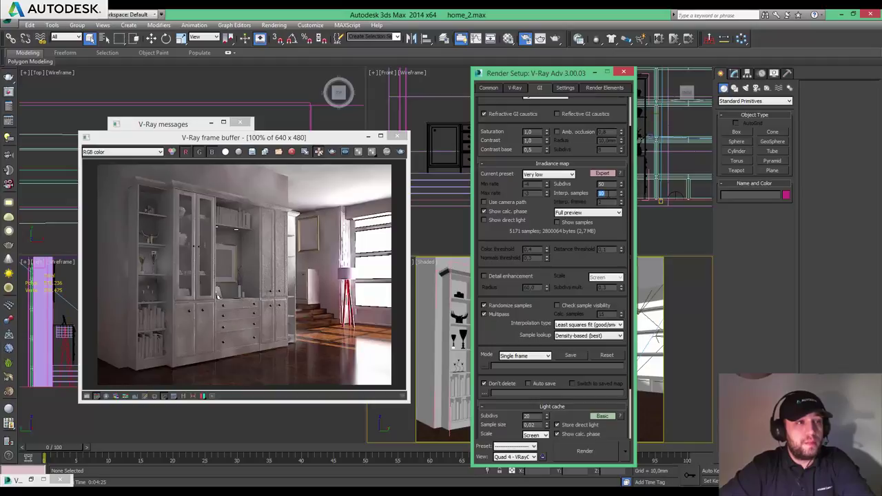
pyautogui.write('20')
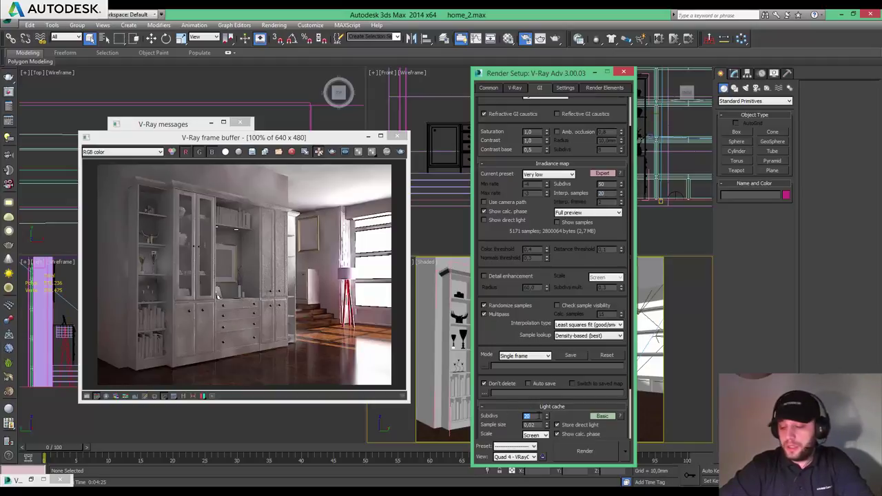
pyautogui.write('800')
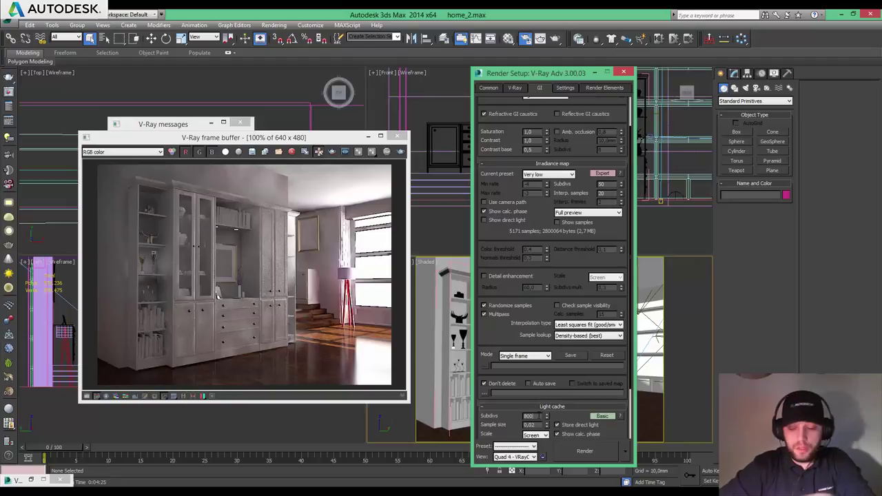
pyautogui.click(488, 88)
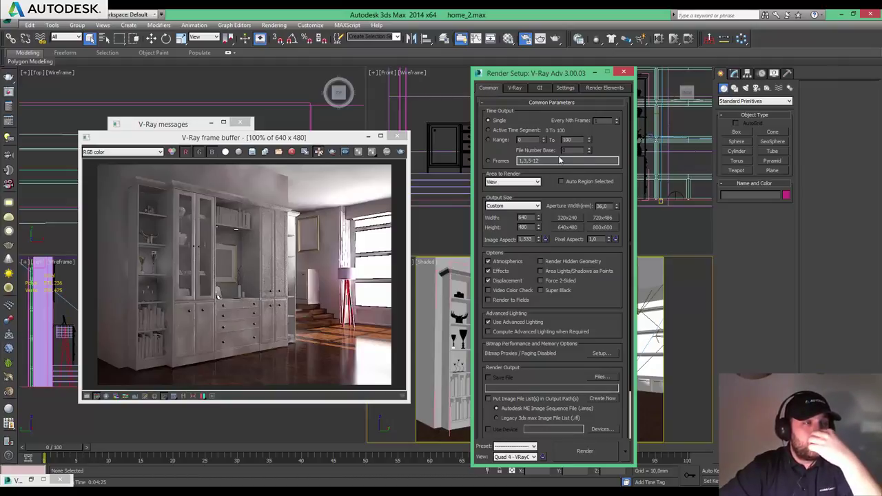
# - Expand Global DMC sampling on the V-Ray tab and render the kitchen view at 640 × 480
pyautogui.click(516, 88)
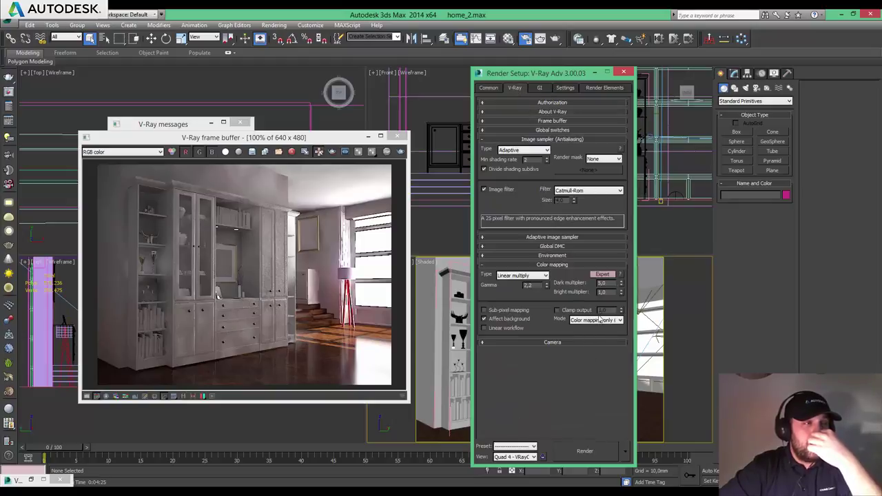
pyautogui.click(552, 245)
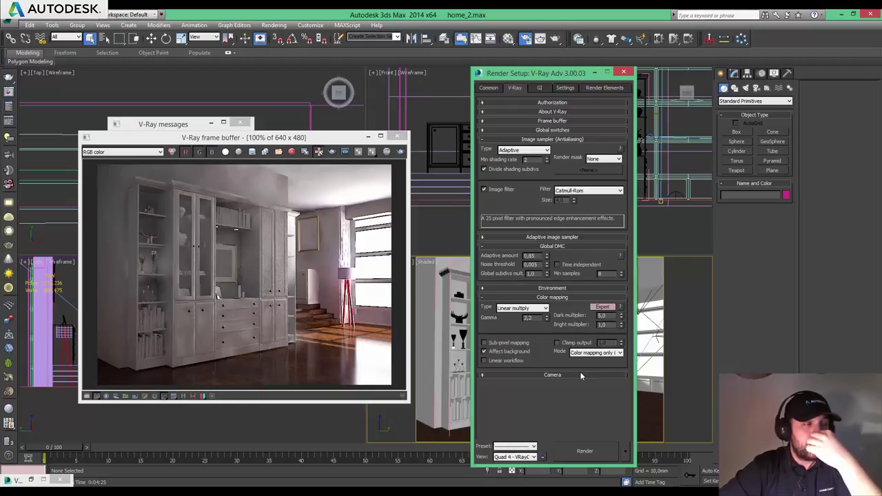
pyautogui.click(401, 151)
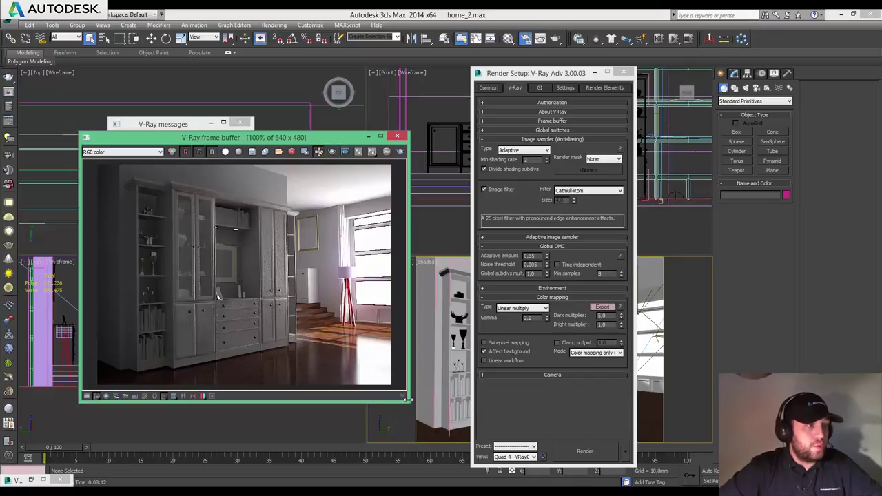
pyautogui.scroll(2, 256, 267)
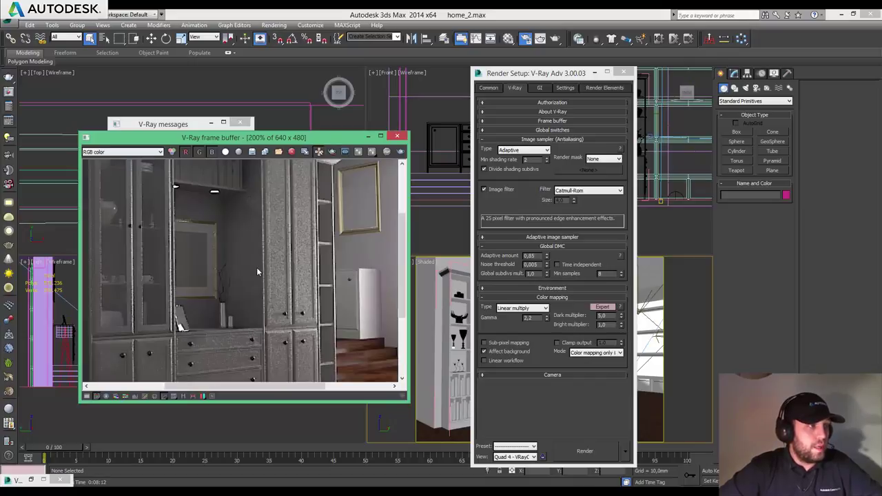
pyautogui.scroll(-2, 256, 267)
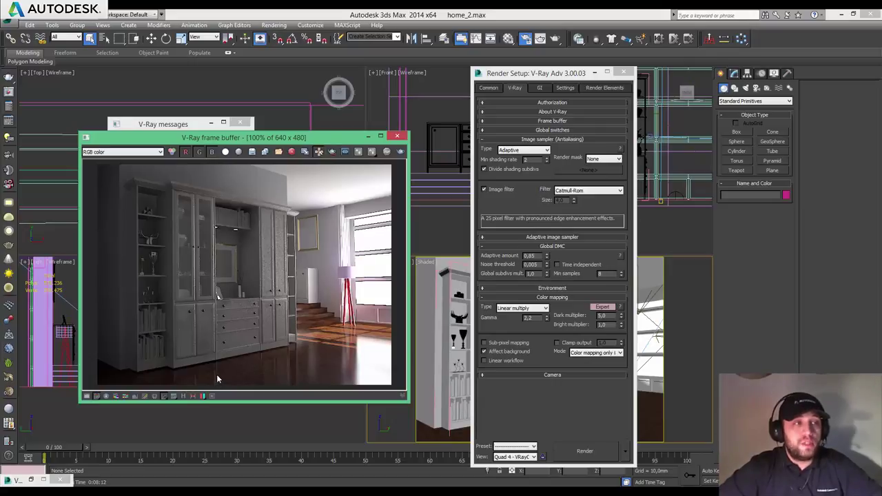
# - On the GI tab enter irradiance Subdivs 20, Interp. samples 10 and light cache Subdivs 20
pyautogui.click(488, 87)
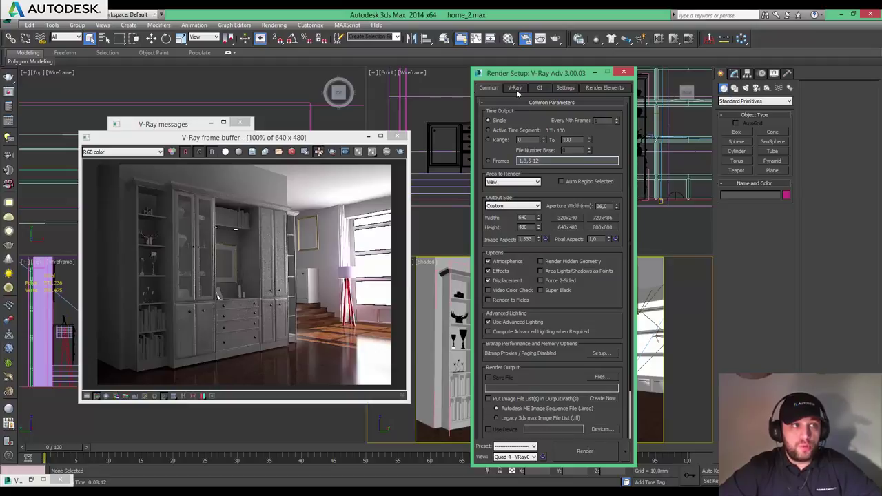
pyautogui.click(515, 88)
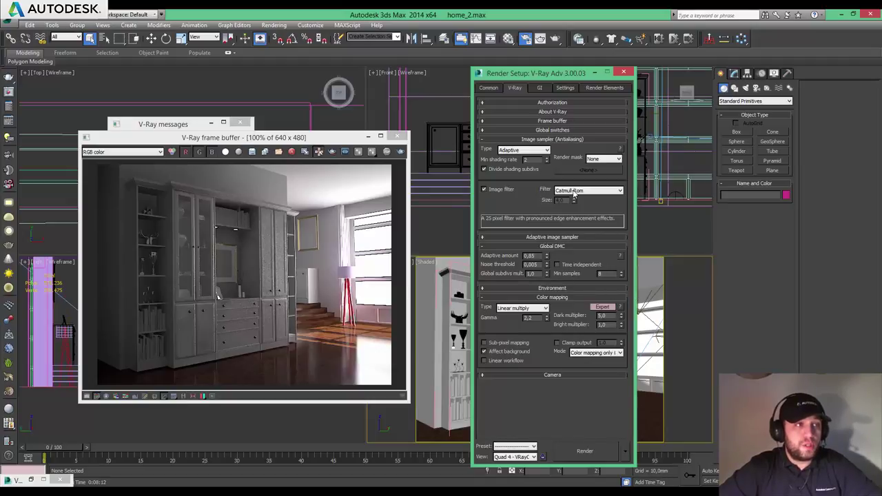
pyautogui.click(541, 88)
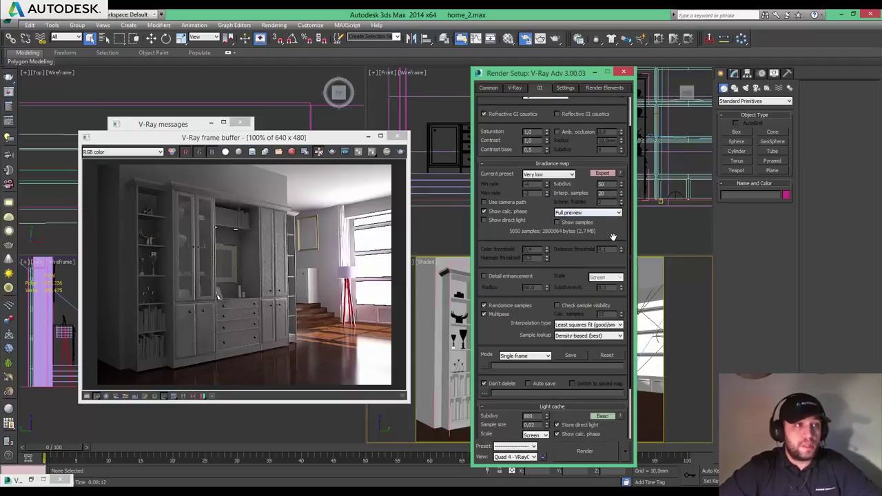
pyautogui.doubleClick(602, 185)
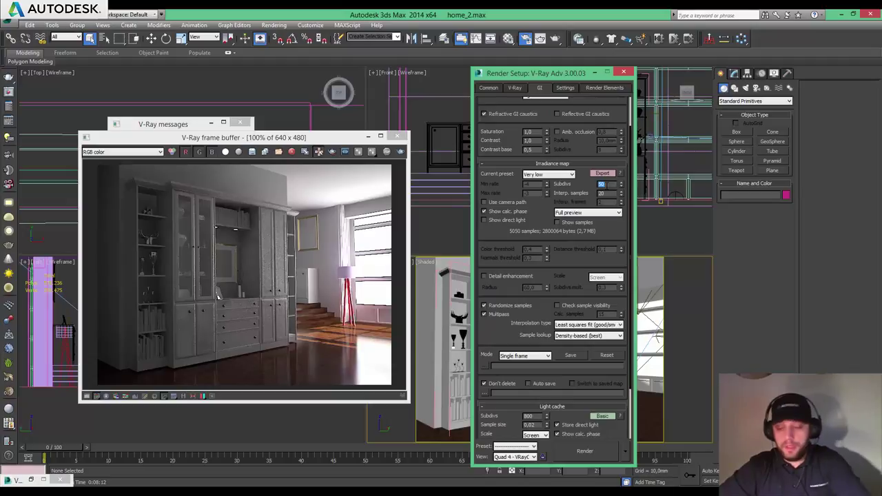
pyautogui.write('20')
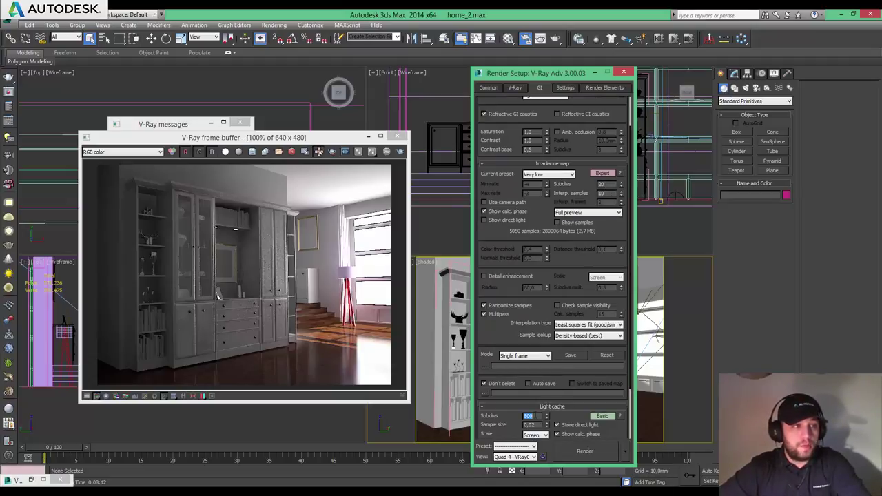
pyautogui.write('200')
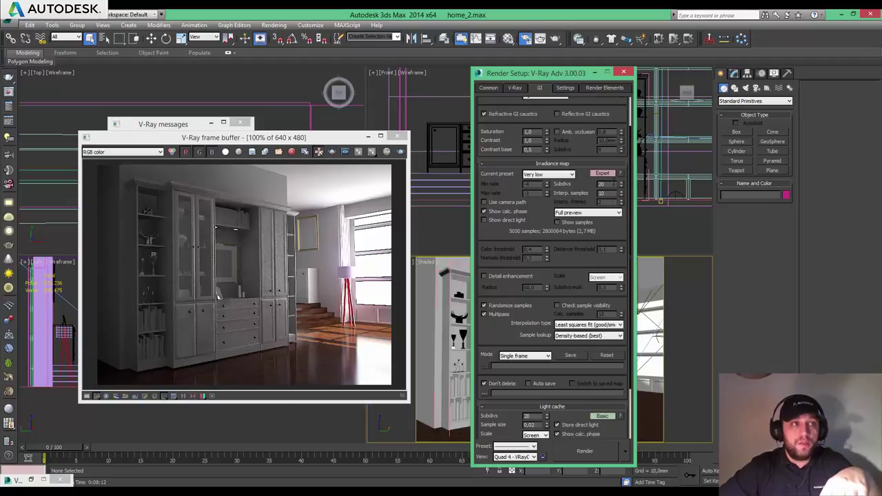
# - Enter irradiance Subdivs 200, Interp. samples 100 and light cache Subdivs 2000
pyautogui.doubleClick(610, 183)
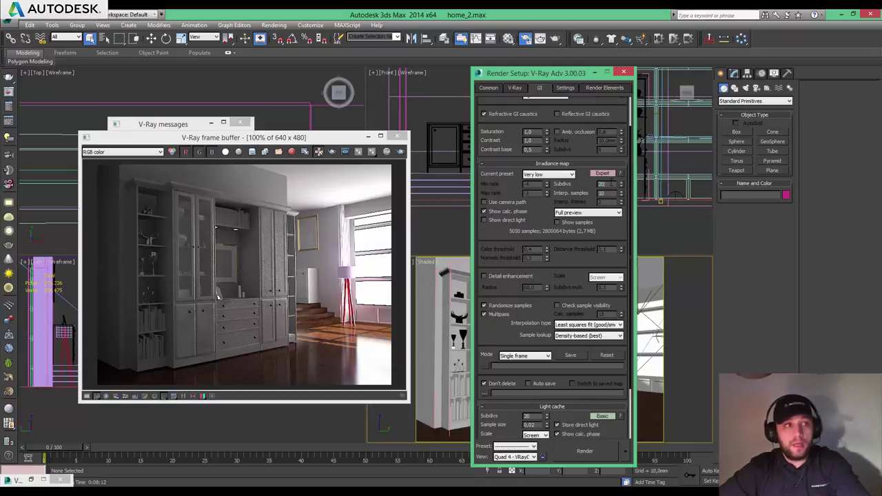
pyautogui.write('200')
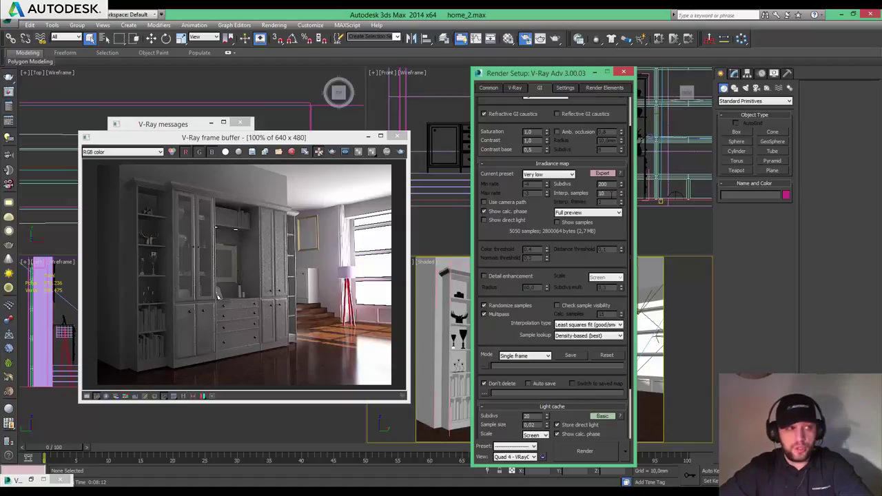
pyautogui.write('0')
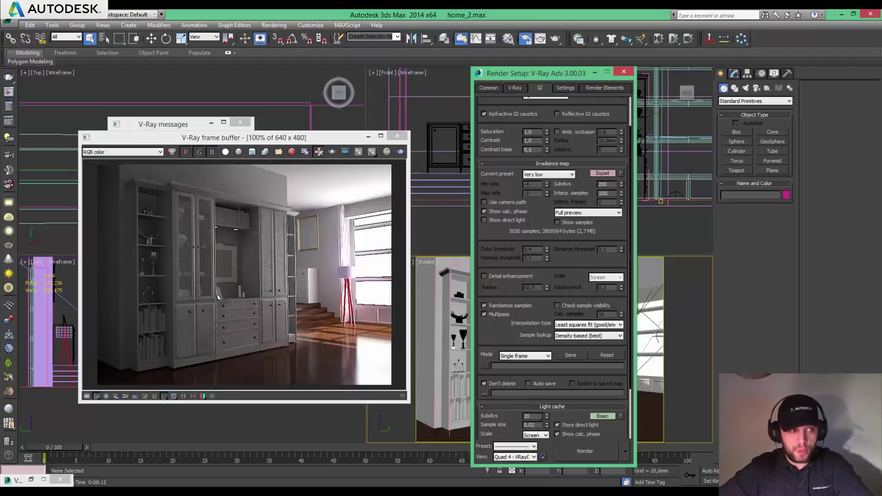
pyautogui.click(543, 417)
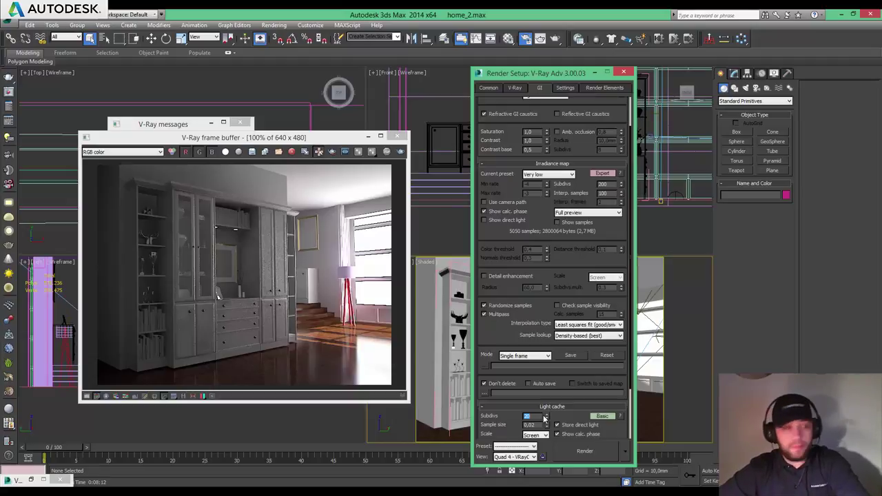
pyautogui.write('00')
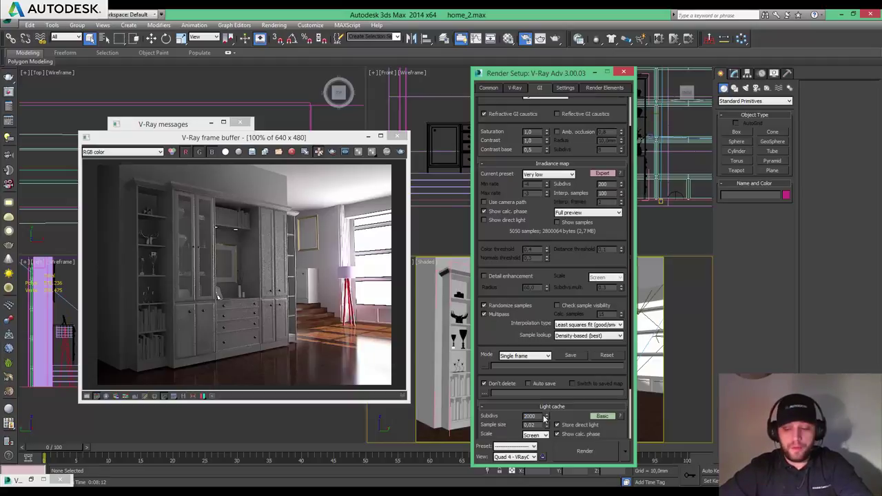
pyautogui.press('Return')
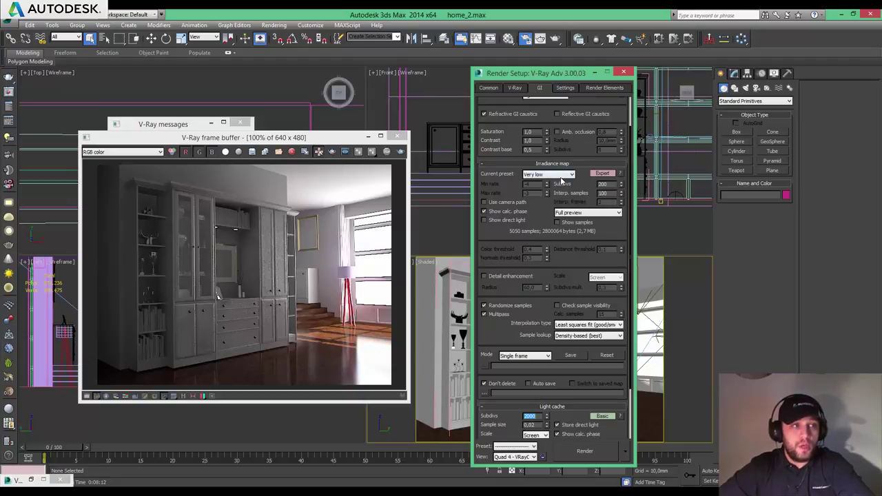
# - Try the Medium irradiance map preset, then switch it back to Very low
pyautogui.click(562, 178)
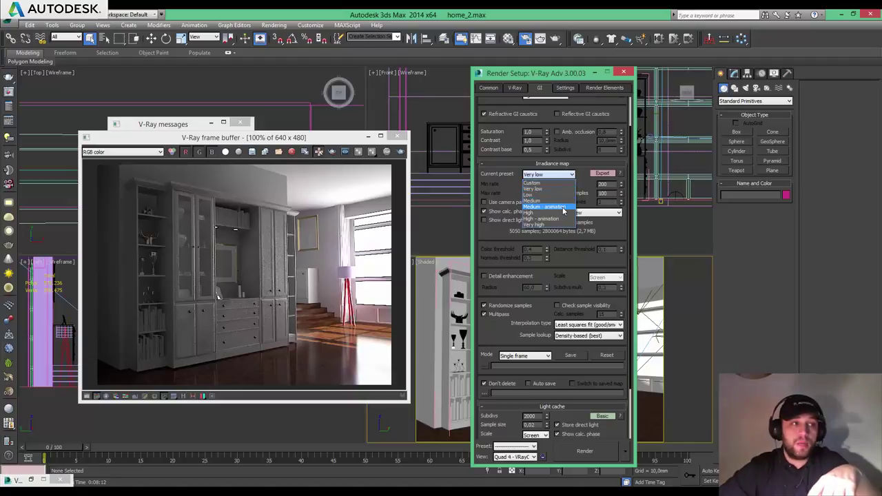
pyautogui.click(549, 201)
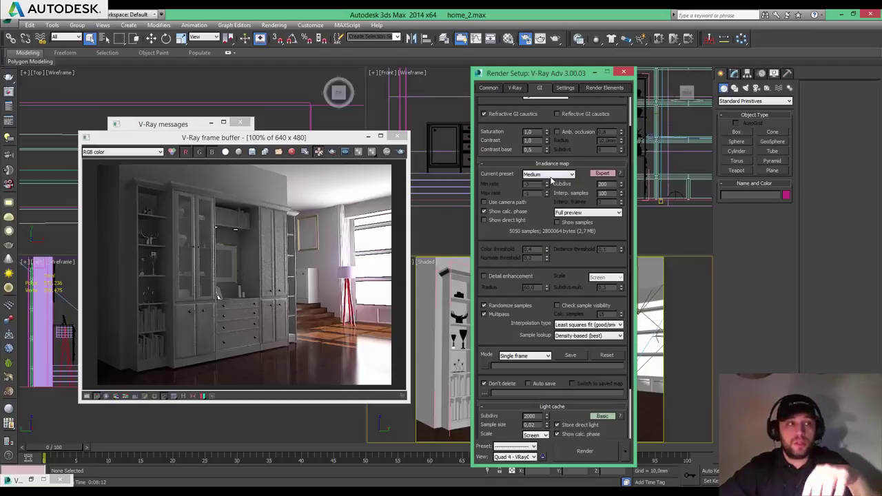
pyautogui.click(549, 175)
pyautogui.click(546, 190)
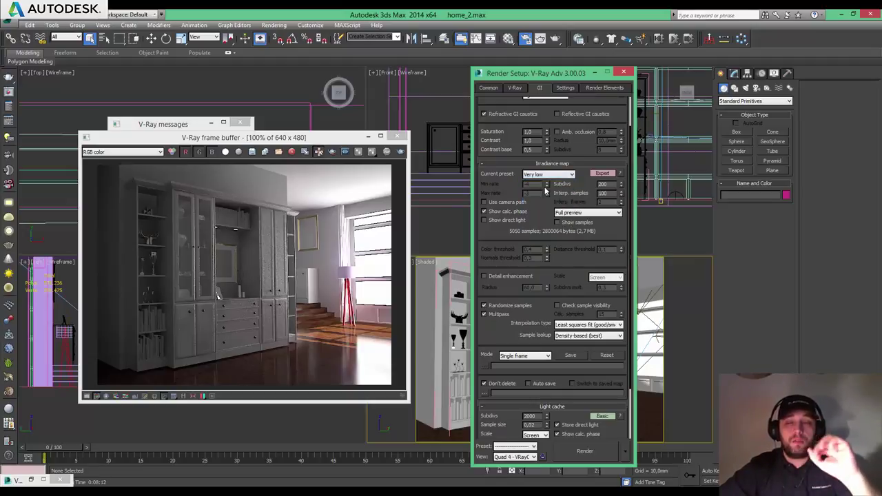